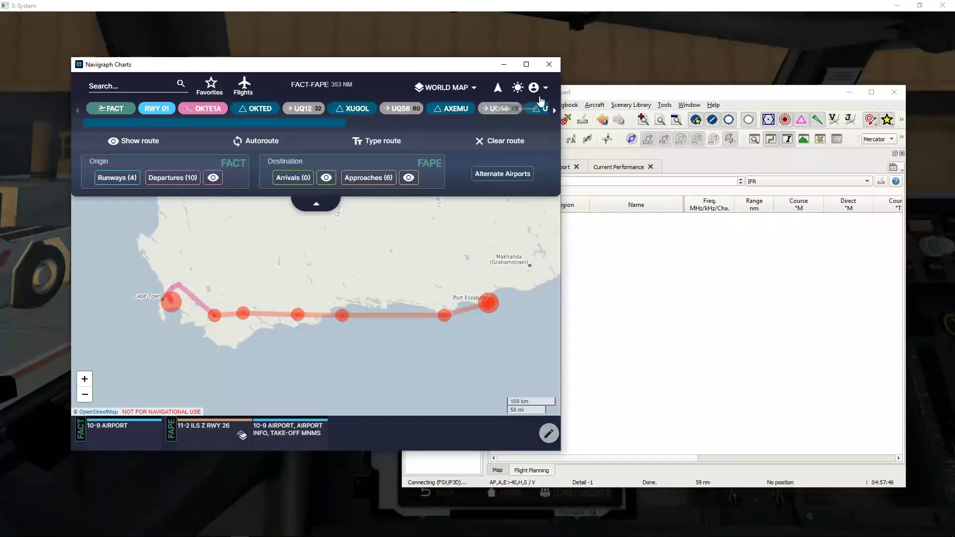
# Bring Little Navmap forward beside the 353 NM FACT–FAPE route shown in Navigraph Charts.
pyautogui.click(613, 98)
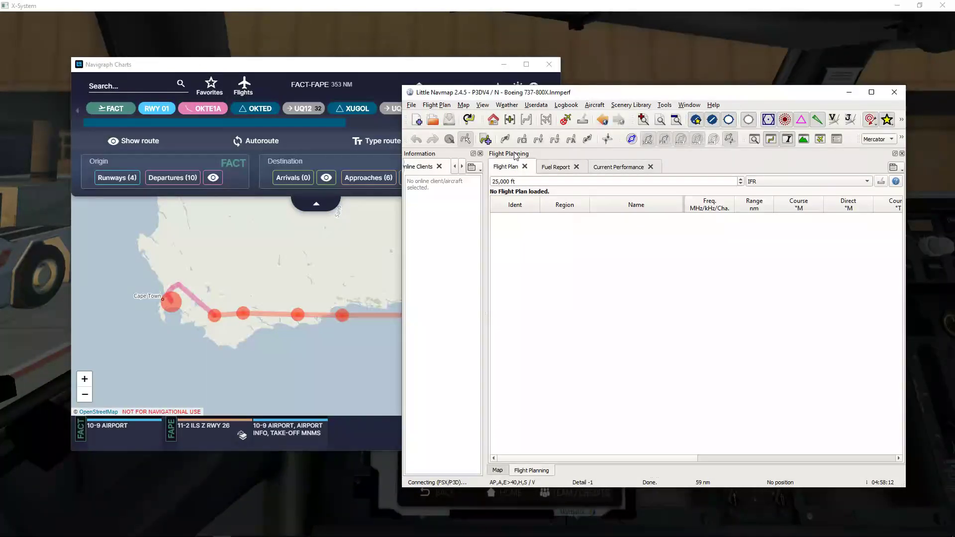
# Copy the FACT/01 OKTE1A … FAPE/PEV.I26-Z typed-route text from Navigraph Charts, then return to Little Navmap.
pyautogui.click(383, 72)
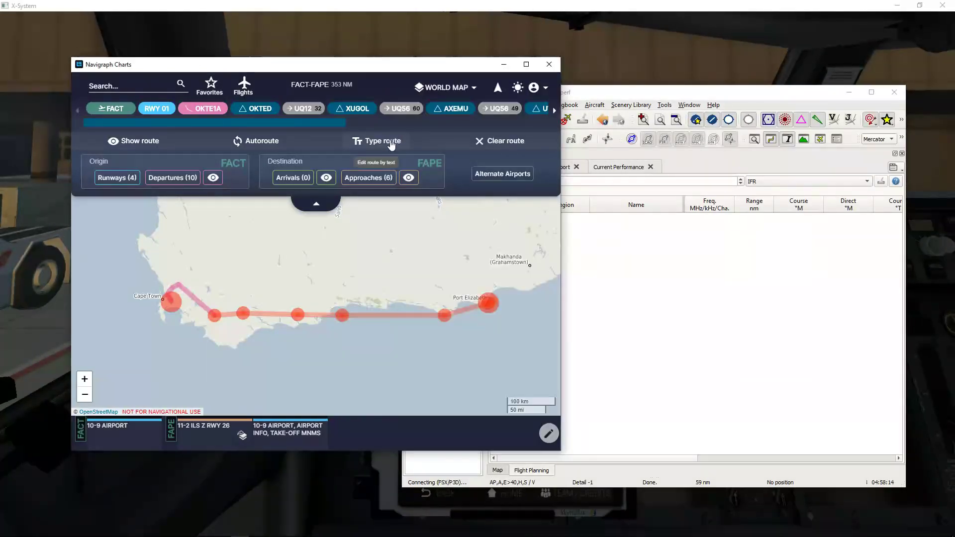
pyautogui.click(393, 148)
pyautogui.moveTo(348, 192); pyautogui.dragTo(223, 180)
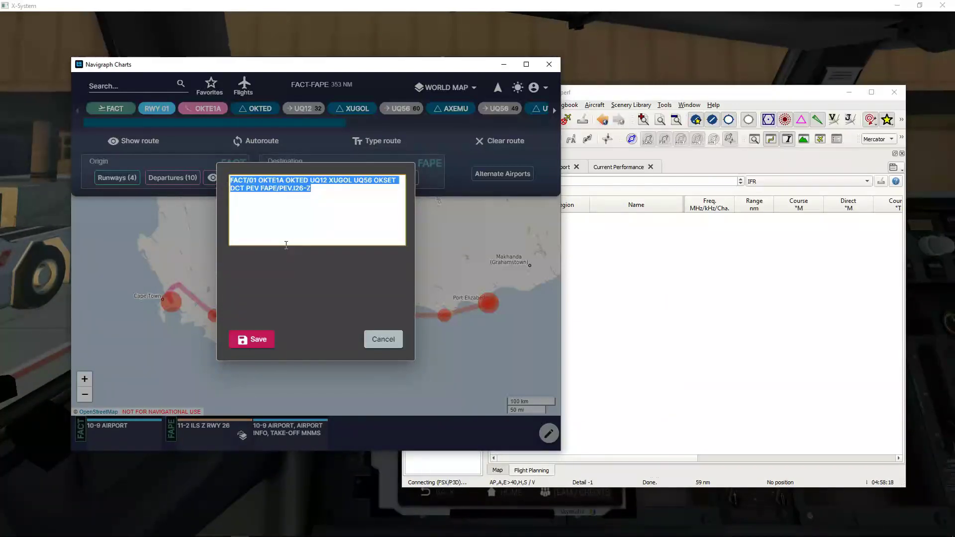
pyautogui.click(383, 339)
pyautogui.click(678, 314)
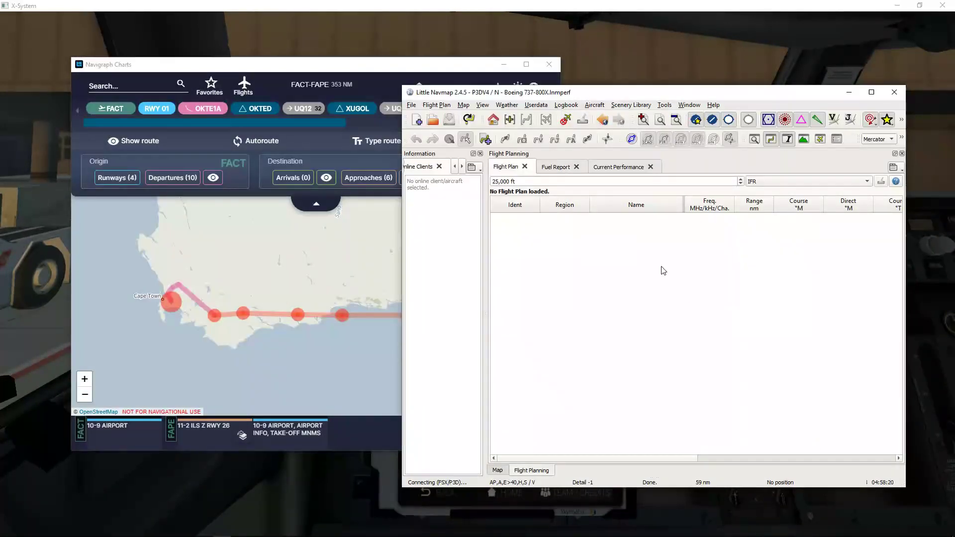
# Start a new flight plan from a route description, pasting the copied route from the clipboard.
pyautogui.click(448, 107)
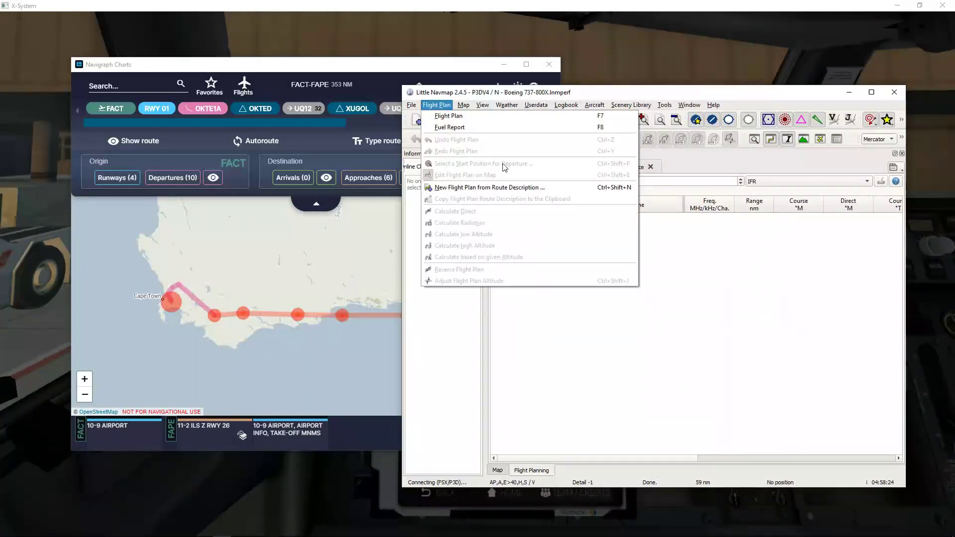
pyautogui.click(567, 190)
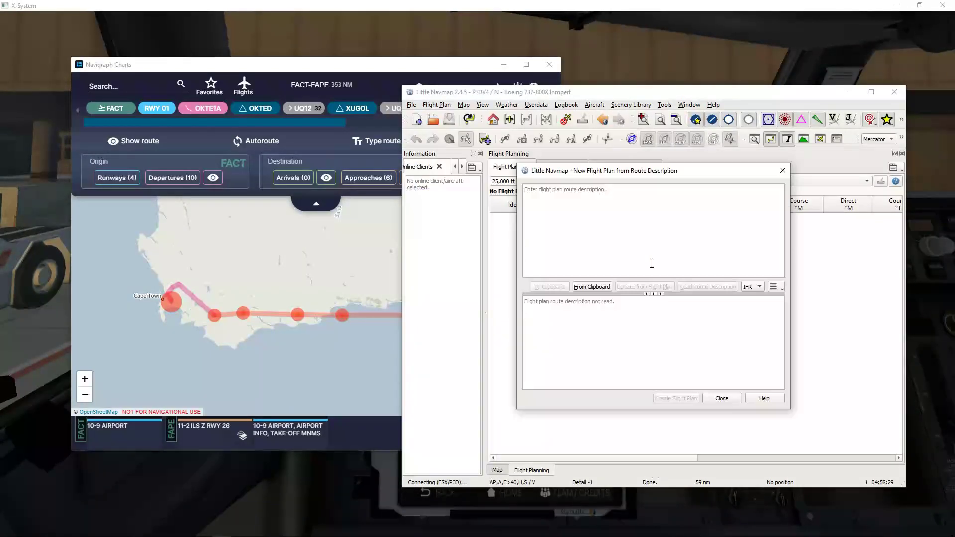
pyautogui.click(592, 287)
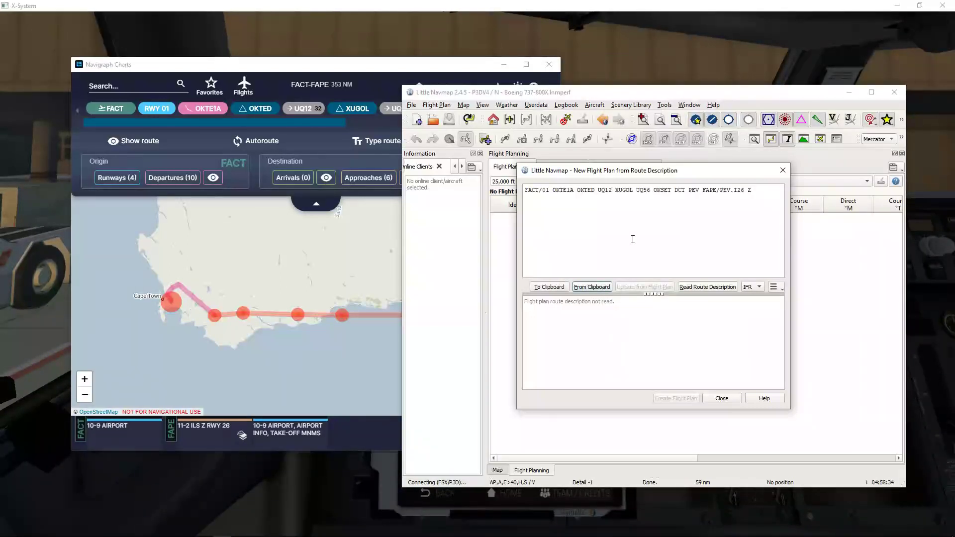
# Delete the '/01' and '/PEV.I26 Z' suffixes, leaving FACT OKTE1A OKTED UQ12 XUGOL UQ56 OKSET DCT PEV FAPE.
pyautogui.doubleClick(547, 197)
pyautogui.click(547, 197)
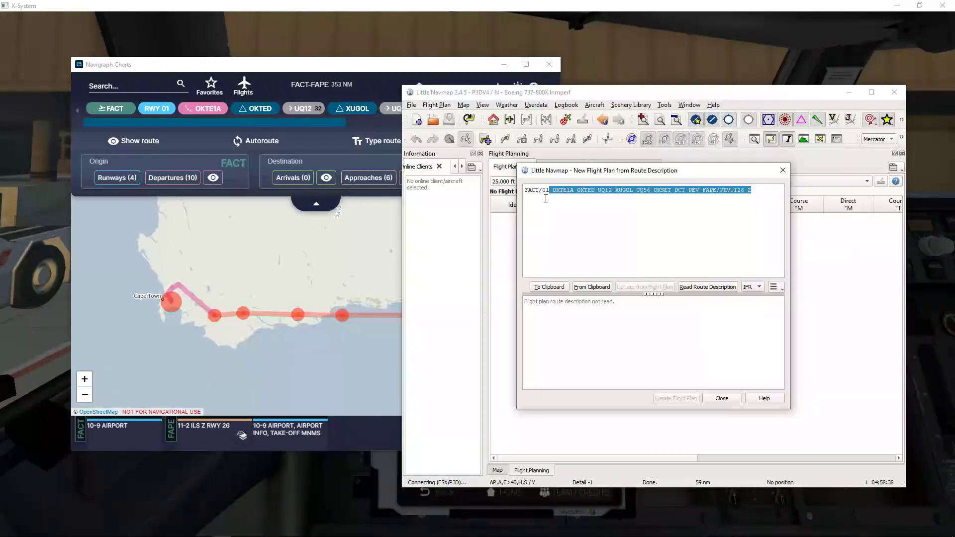
pyautogui.moveTo(549, 193); pyautogui.dragTo(538, 193)
pyautogui.press('BackSpace')
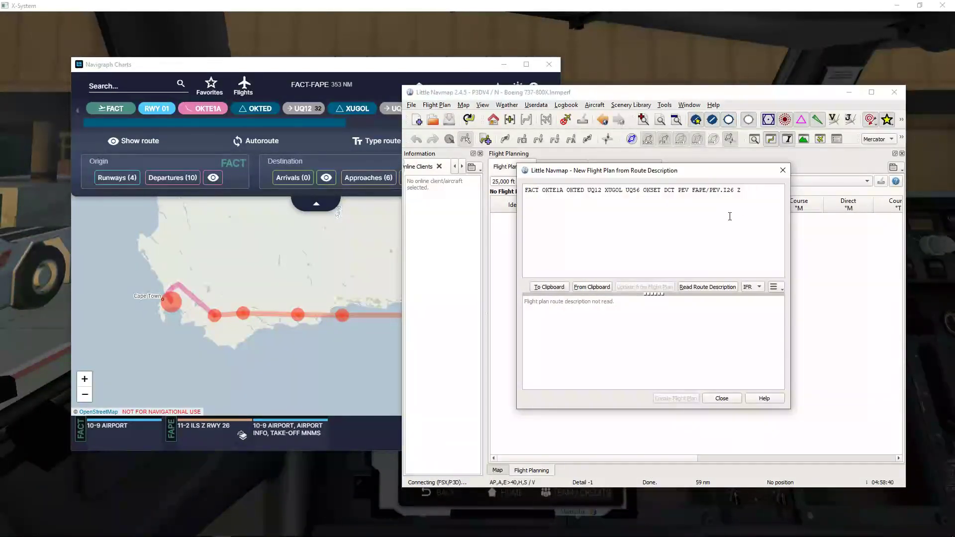
pyautogui.moveTo(707, 193); pyautogui.dragTo(756, 199)
pyautogui.press('BackSpace')
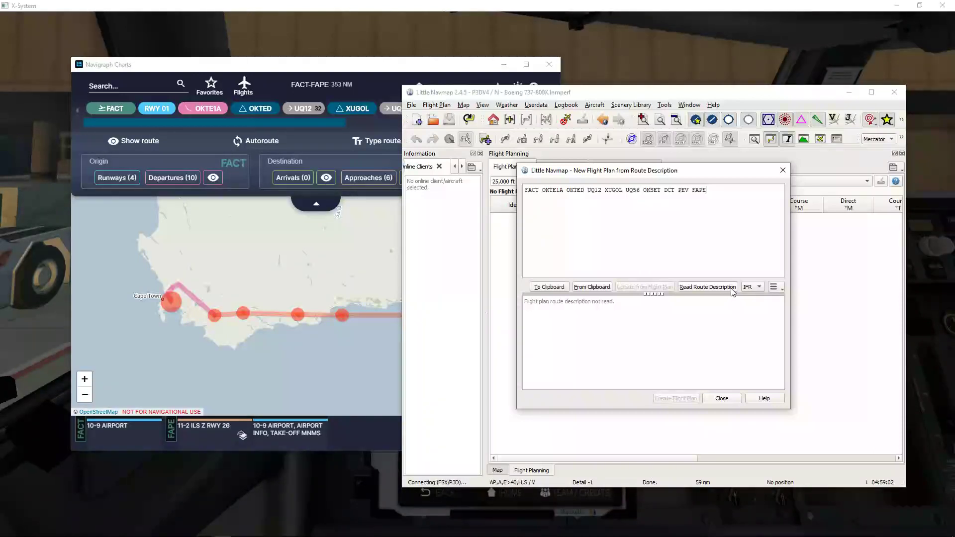
# Read the route description, test adding '/01' after FAPE, then remove it since the runway is ignored.
pyautogui.click(710, 288)
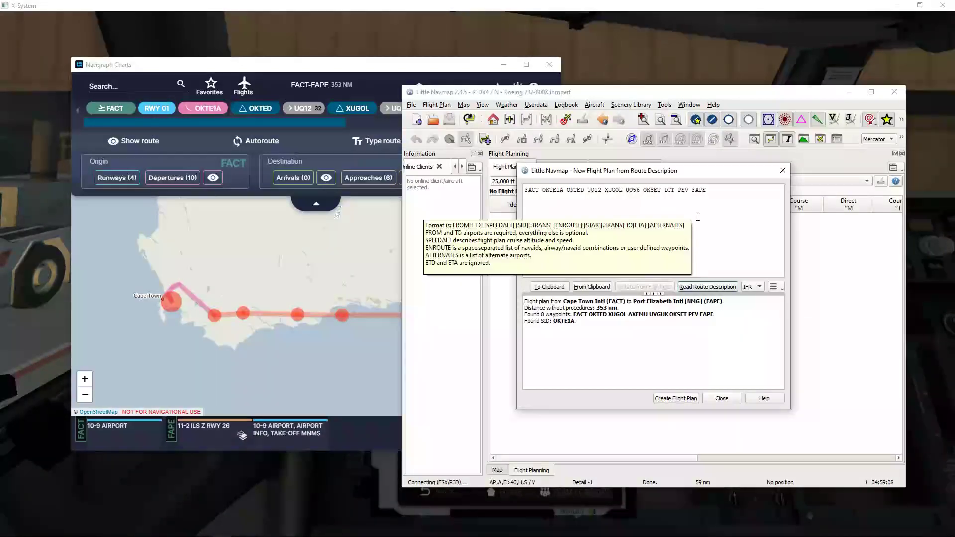
pyautogui.click(715, 195)
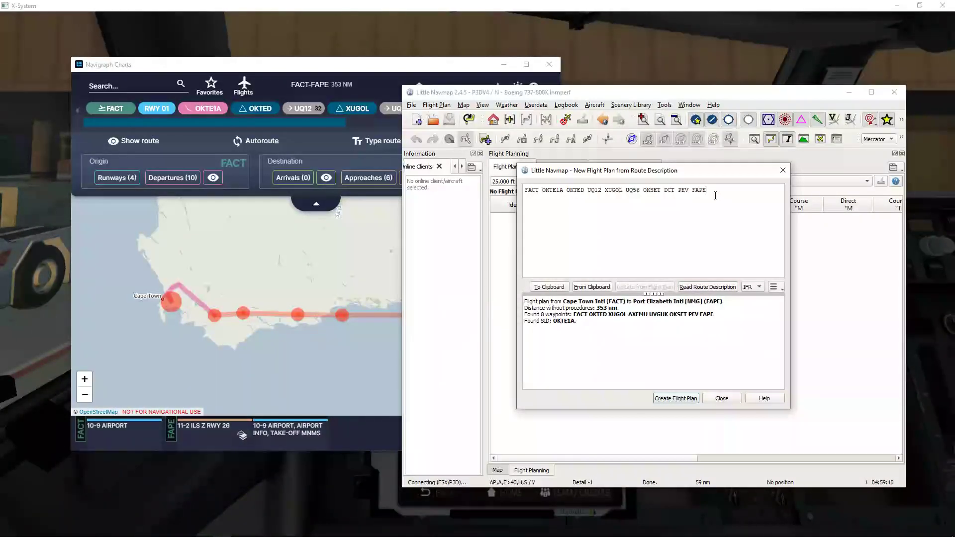
pyautogui.write('01')
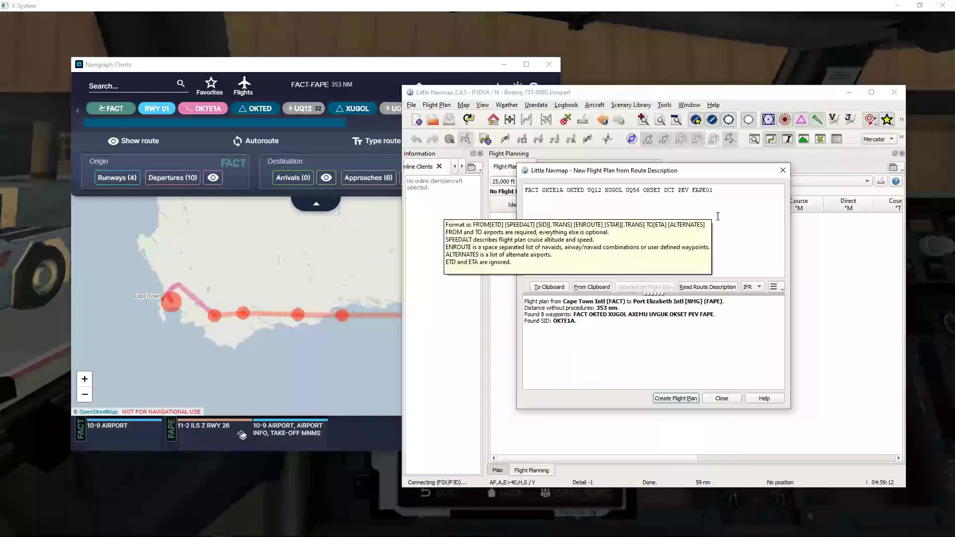
pyautogui.press('Left')
pyautogui.press('Left')
pyautogui.write('/')
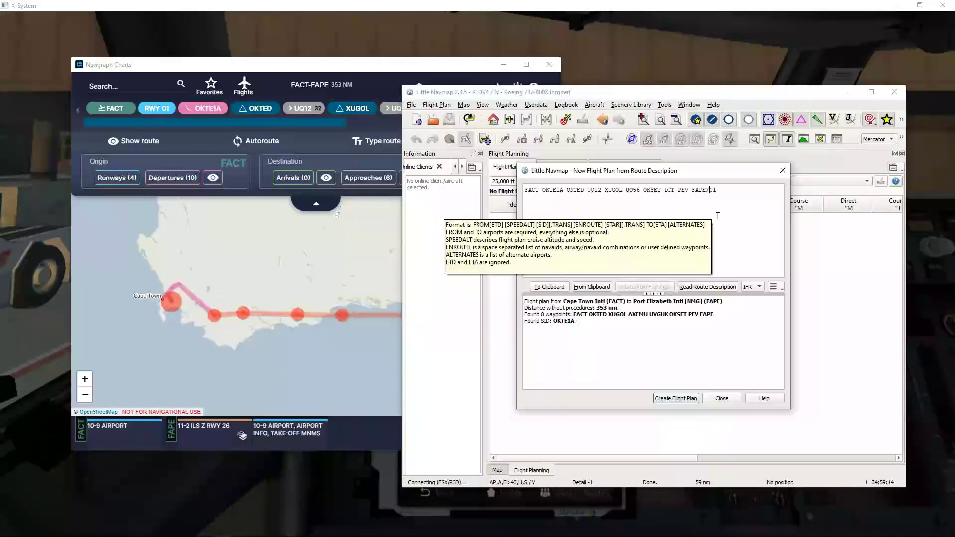
pyautogui.click(716, 287)
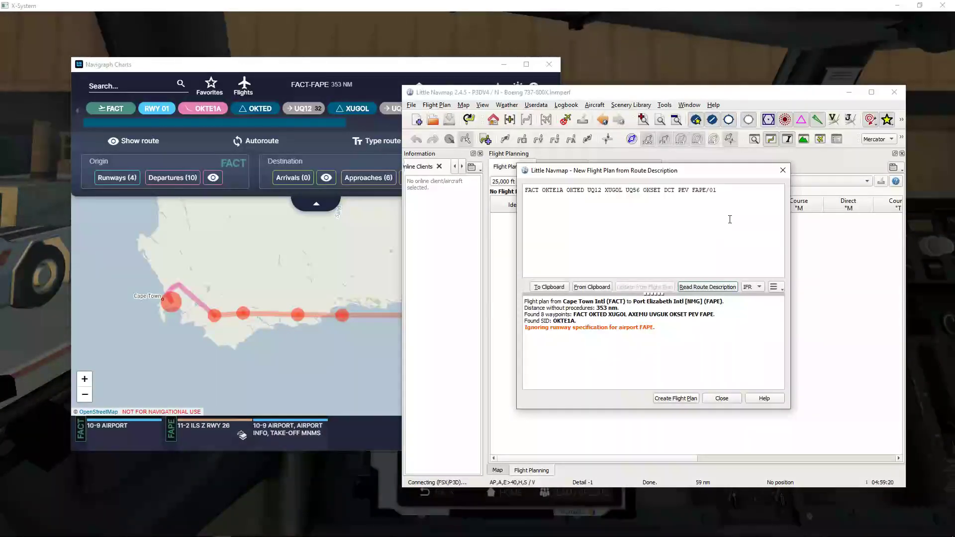
pyautogui.click(723, 197)
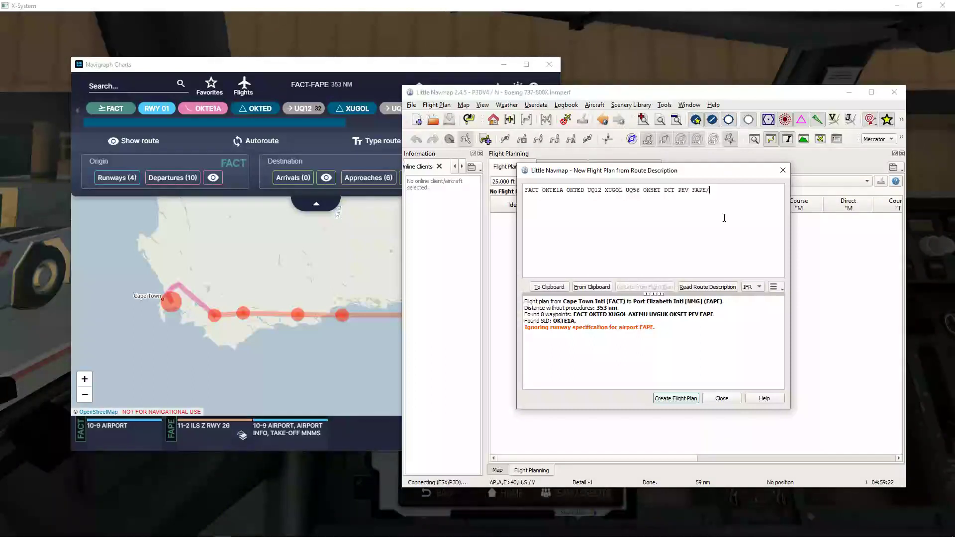
pyautogui.press('BackSpace')
pyautogui.press('BackSpace')
pyautogui.press('BackSpace')
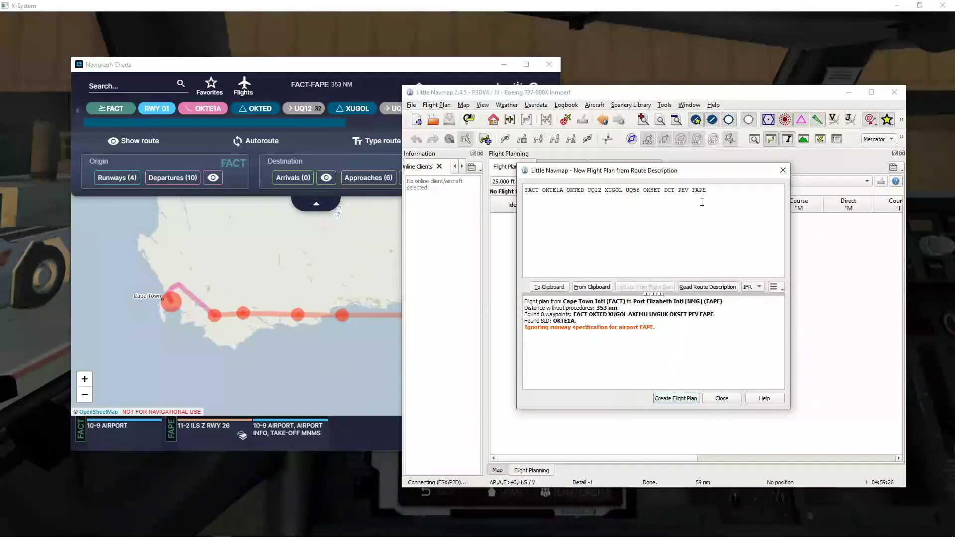
# Create the 16-waypoint FACT–FAPE flight plan and frame it on a maximized map view.
pyautogui.click(674, 399)
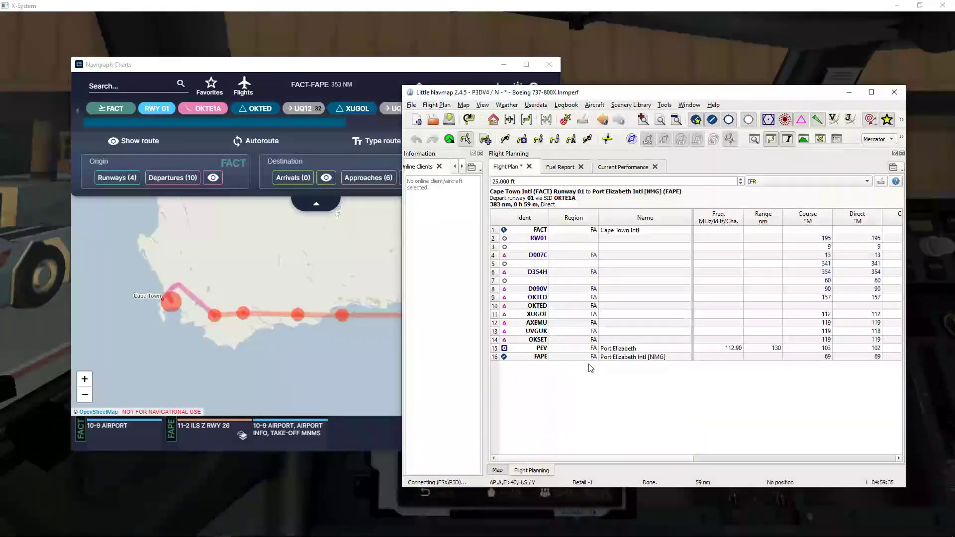
pyautogui.click(498, 470)
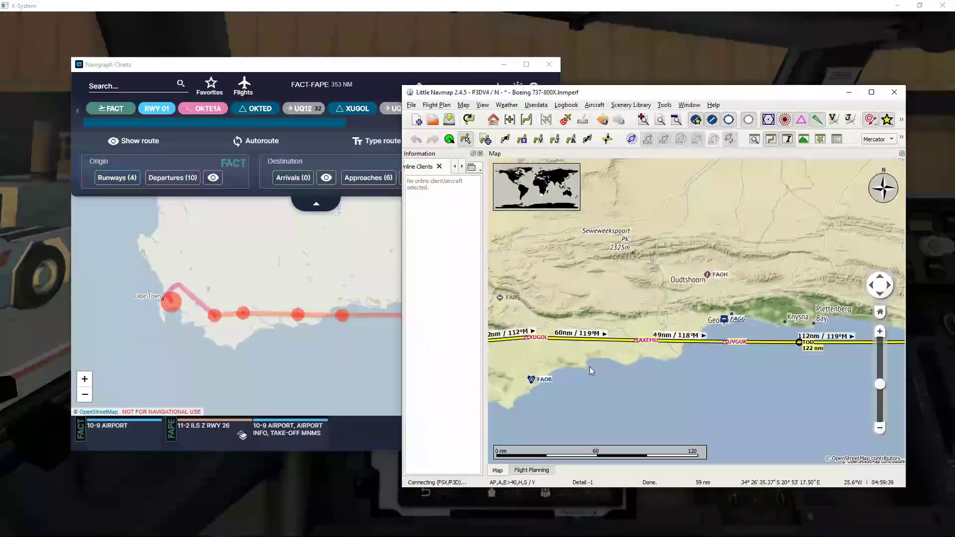
pyautogui.doubleClick(652, 92)
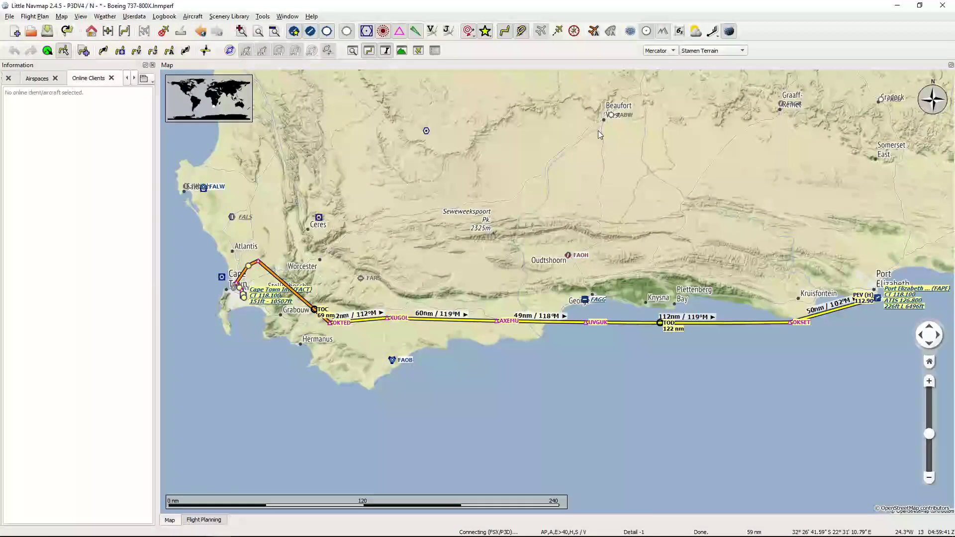
pyautogui.moveTo(633, 163); pyautogui.dragTo(619, 147)
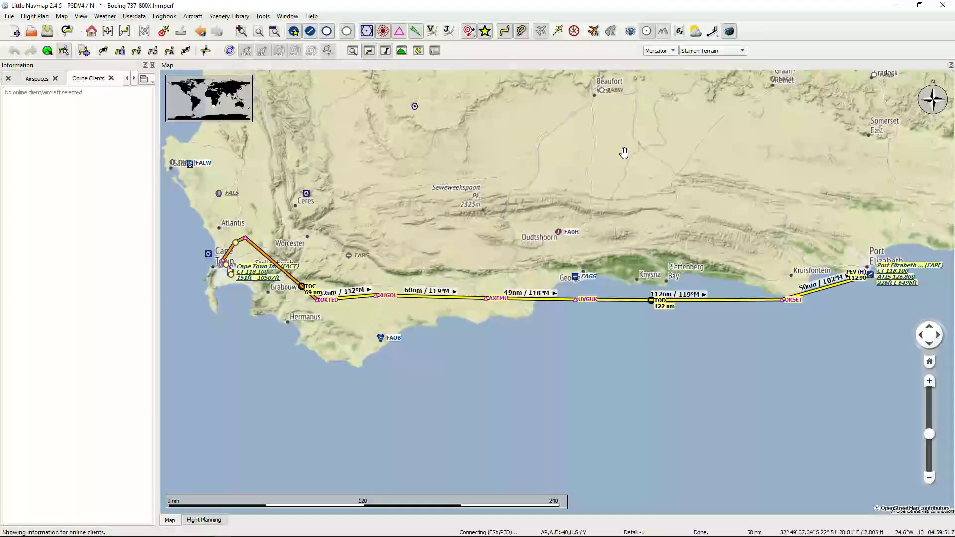
pyautogui.moveTo(623, 151); pyautogui.dragTo(624, 152)
# Export the current map view for AviTab as FACT_FAPE.png into X-Plane 11's AviTab MapTiles\Mercator folder.
pyautogui.click(11, 17)
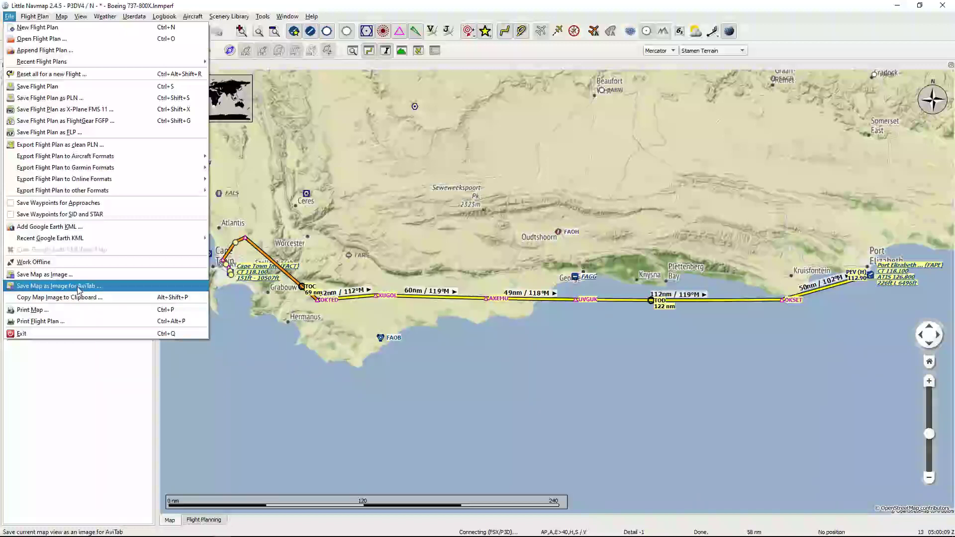
pyautogui.click(128, 287)
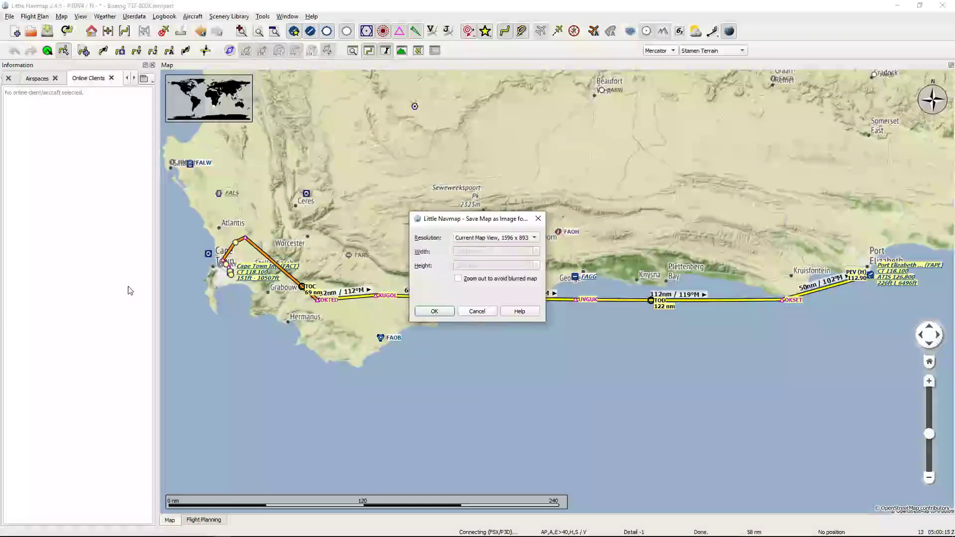
pyautogui.click(434, 312)
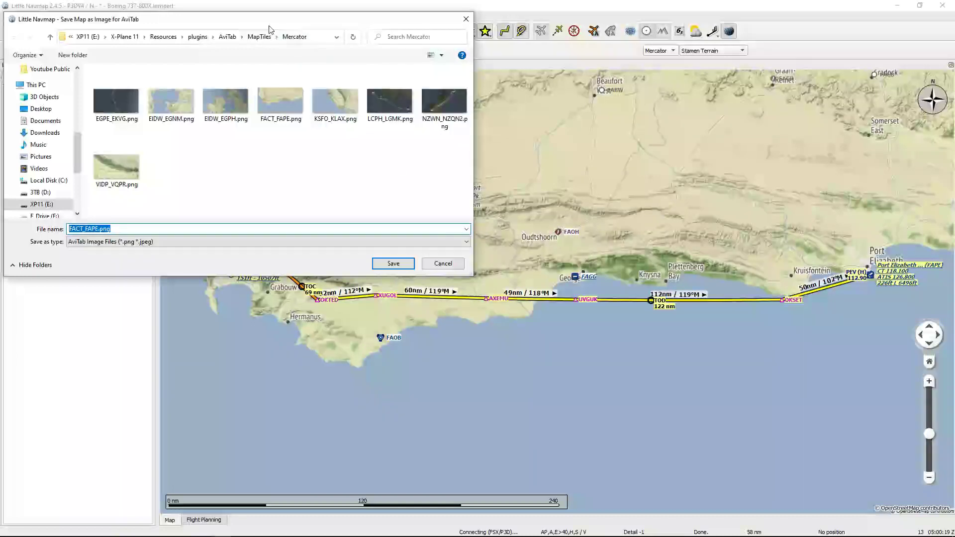
pyautogui.moveTo(269, 28); pyautogui.dragTo(507, 135)
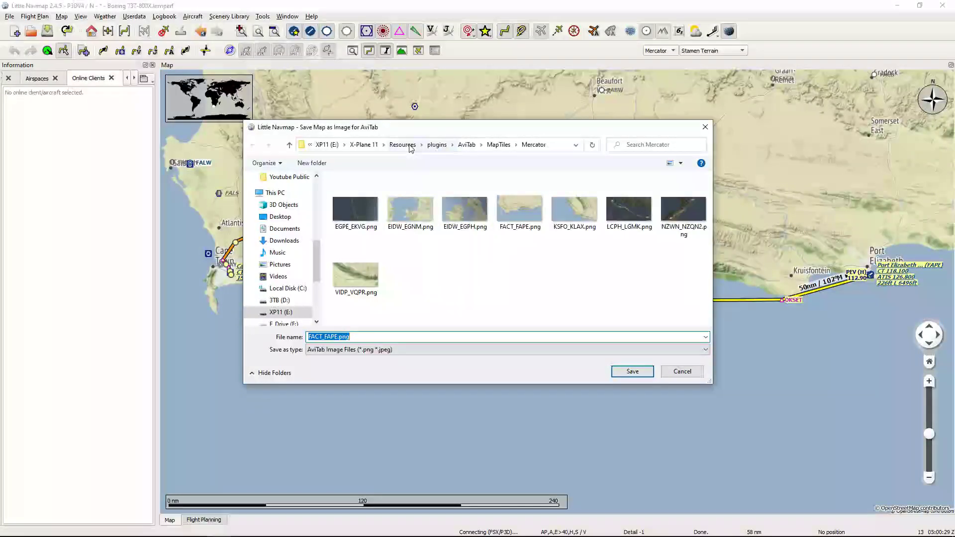
pyautogui.click(559, 149)
pyautogui.click(513, 282)
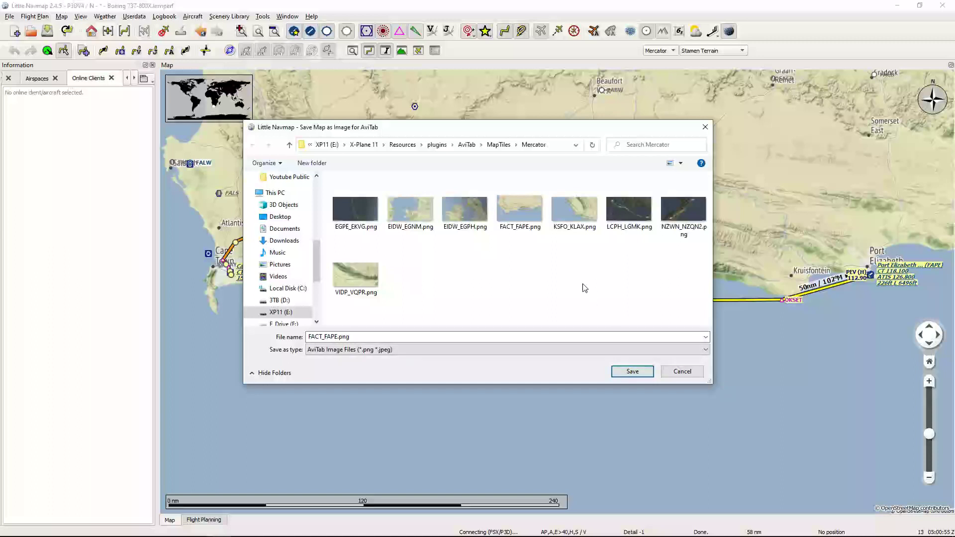
# Save FACT_FAPE.png replacing the old file, and verify it and FACT_FAPE.png.json in the Mercator folder.
pyautogui.click(636, 373)
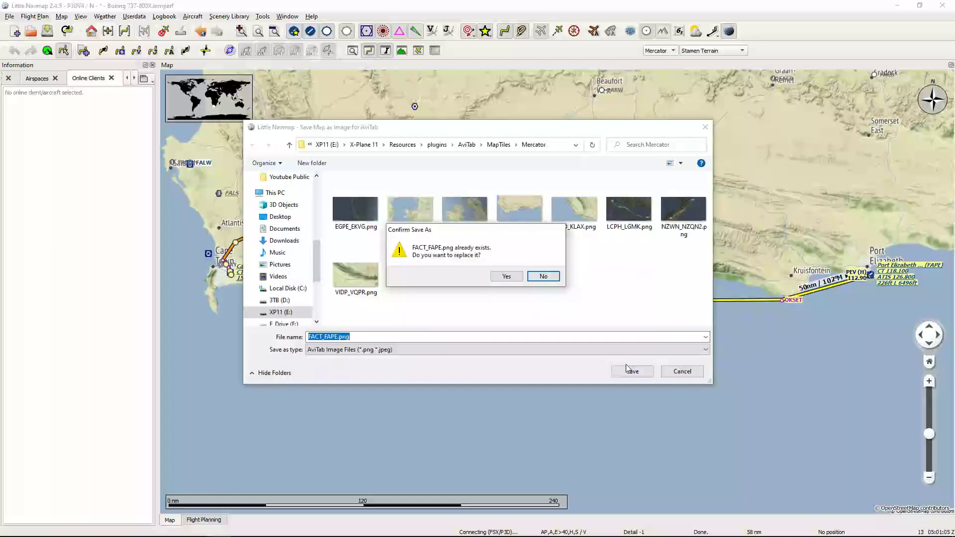
pyautogui.click(507, 277)
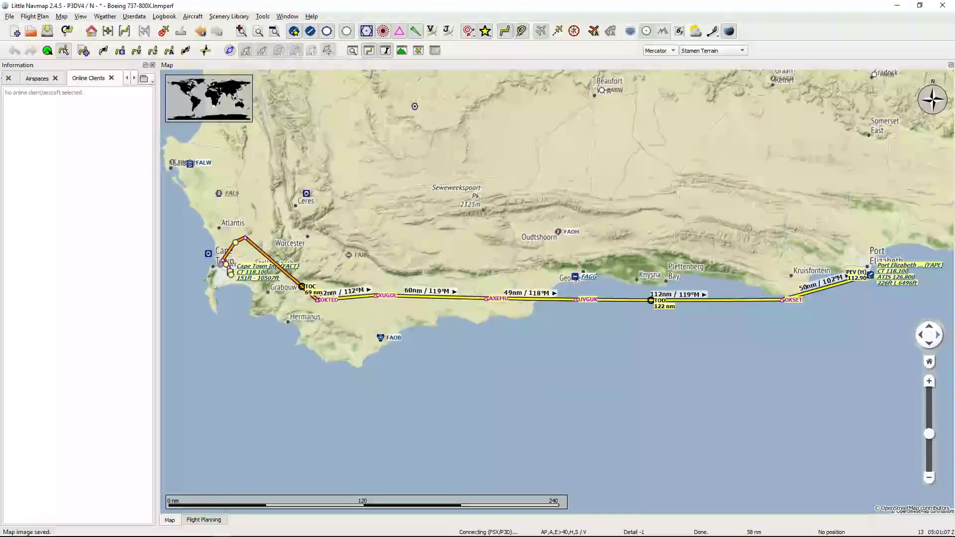
pyautogui.moveTo(954, 174); pyautogui.dragTo(581, 148)
pyautogui.click(710, 267)
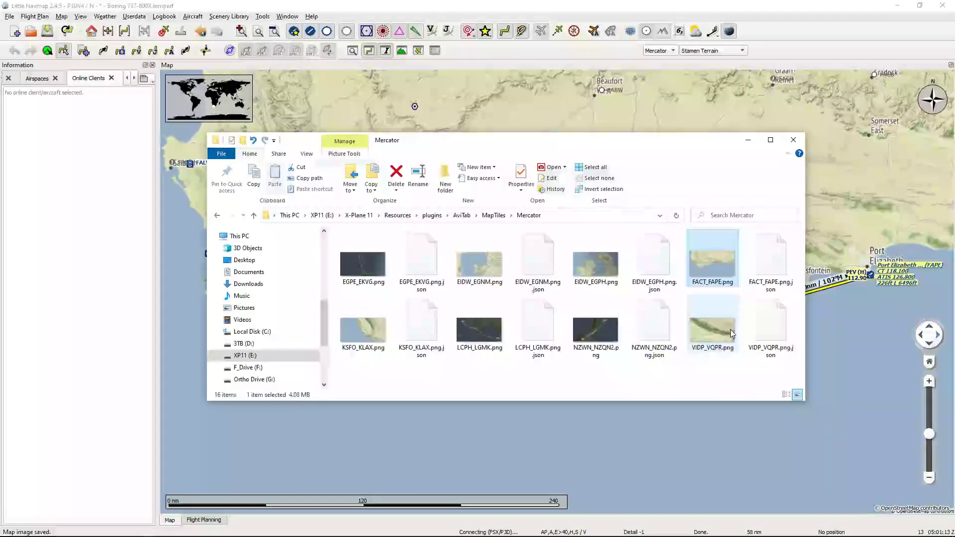
pyautogui.click(774, 267)
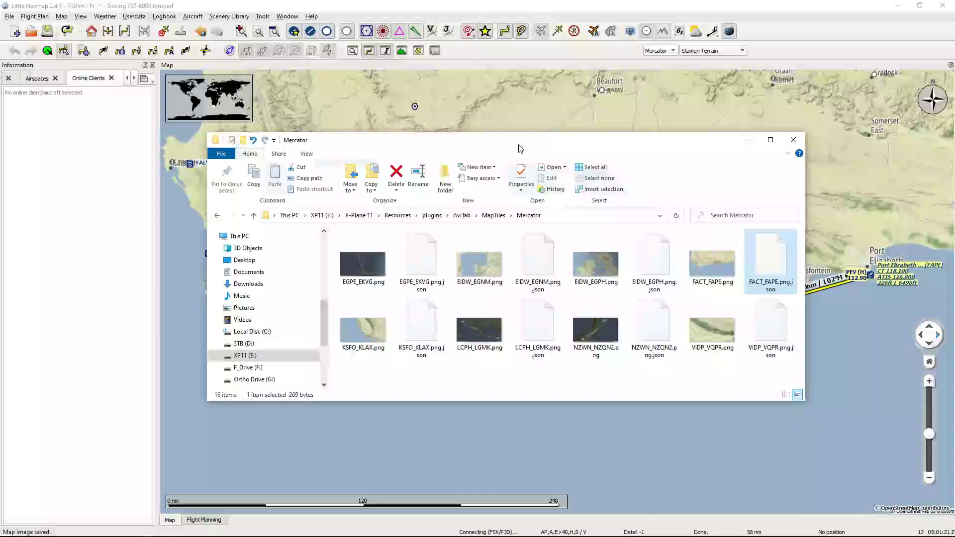
pyautogui.moveTo(520, 148); pyautogui.dragTo(764, 158)
pyautogui.hotkey('alt', 'Tab')
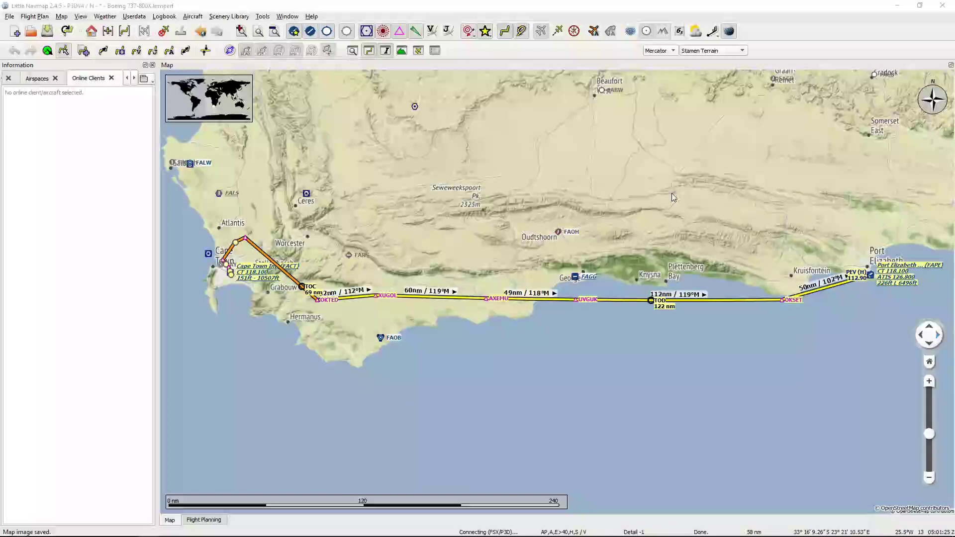
# Switch to the X-Plane 11 cockpit and open AviTab's moving map on the tablet.
pyautogui.hotkey('alt', 'Tab')
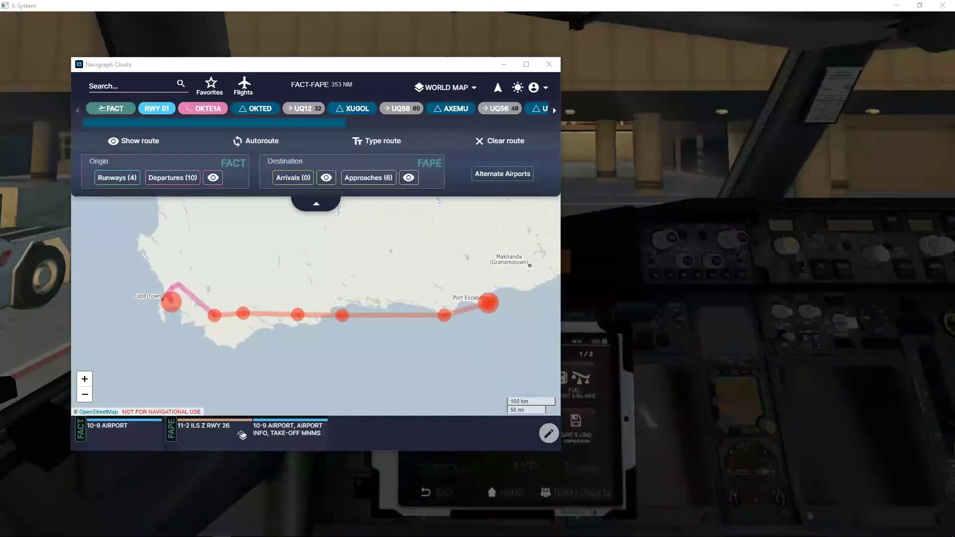
pyautogui.hotkey('alt', 'Tab')
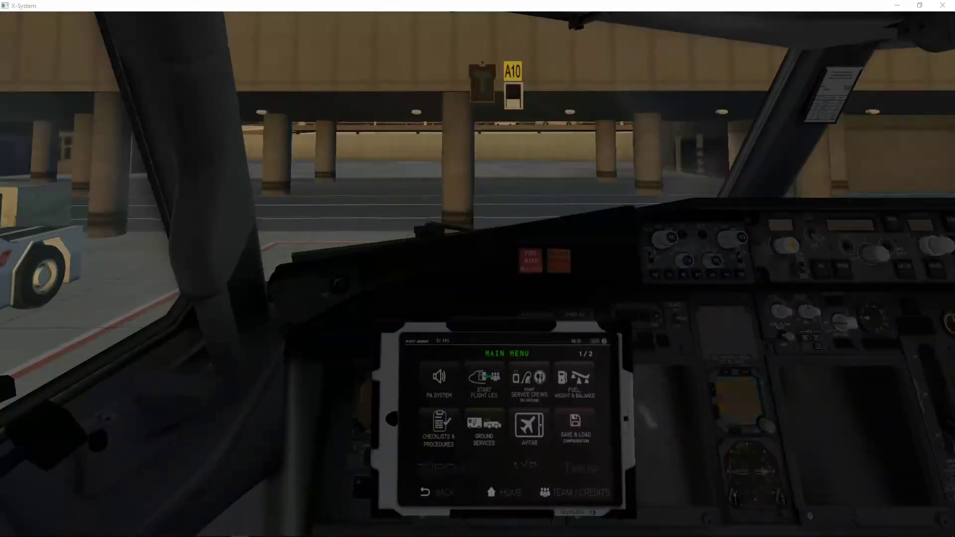
pyautogui.click(535, 436)
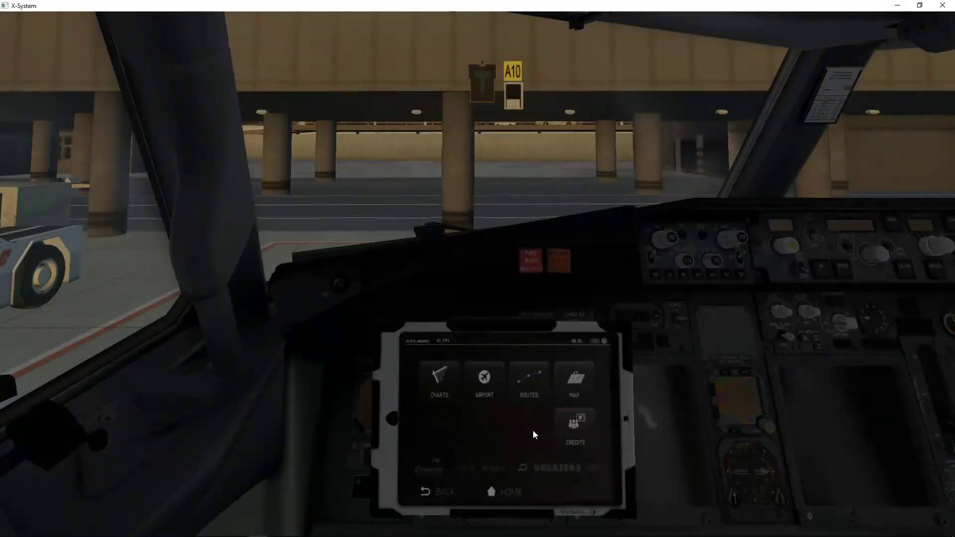
pyautogui.click(571, 389)
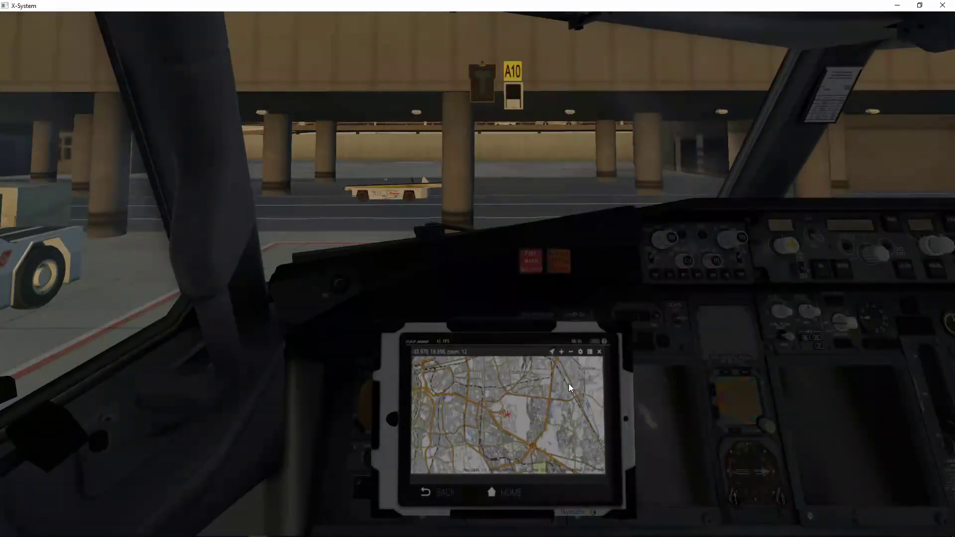
# Load FACT_FAPE.png as a Mercator map source and centre it on the aircraft at Cape Town.
pyautogui.click(590, 352)
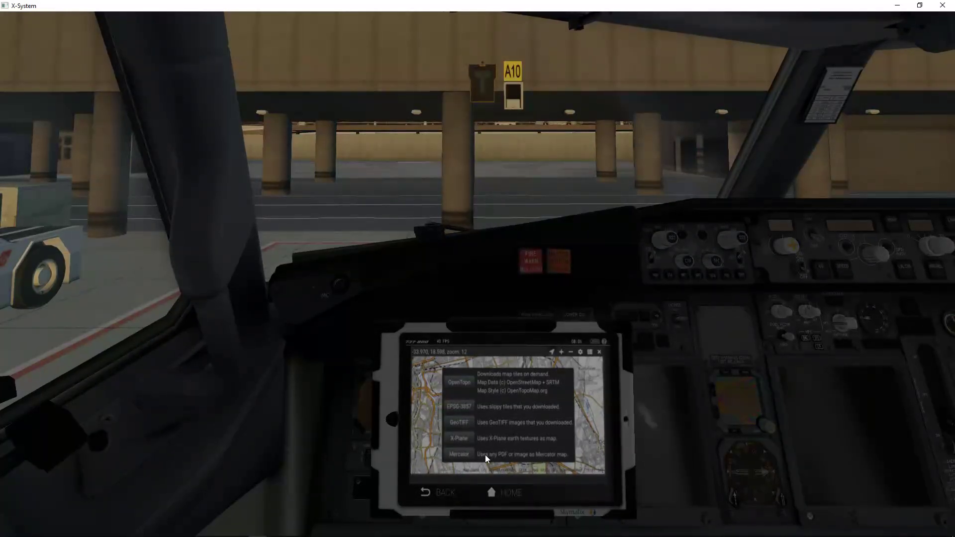
pyautogui.click(459, 454)
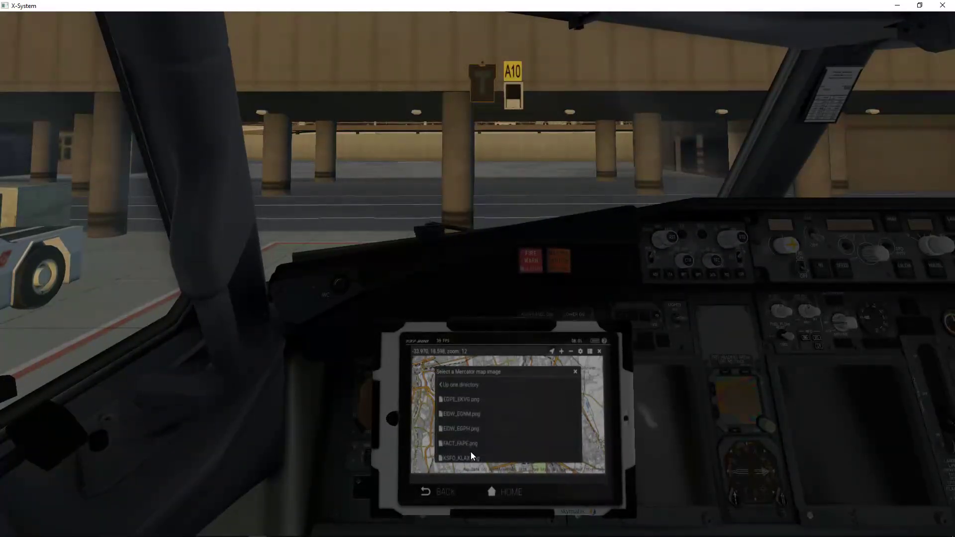
pyautogui.scroll(-1, 512, 406)
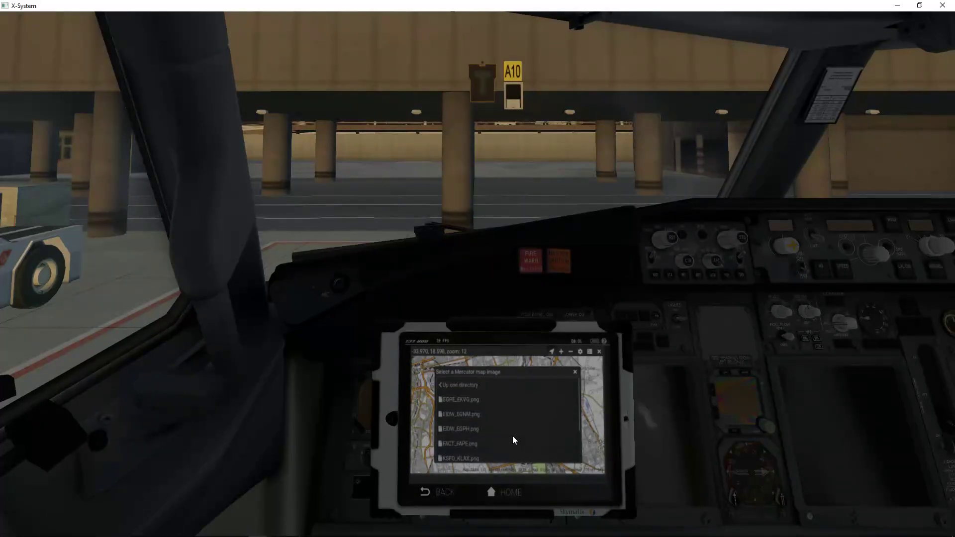
pyautogui.scroll(-2, 518, 428)
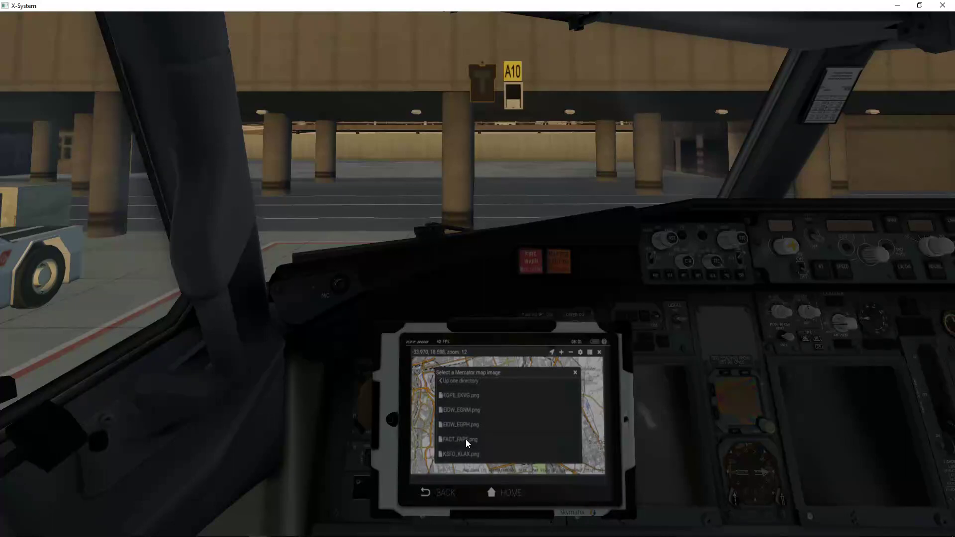
pyautogui.click(473, 440)
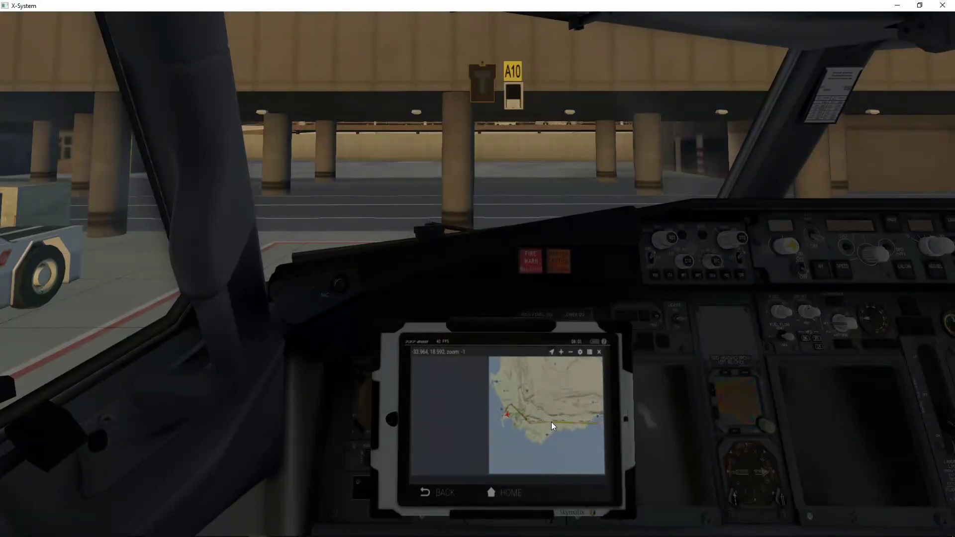
pyautogui.moveTo(551, 422); pyautogui.dragTo(506, 408)
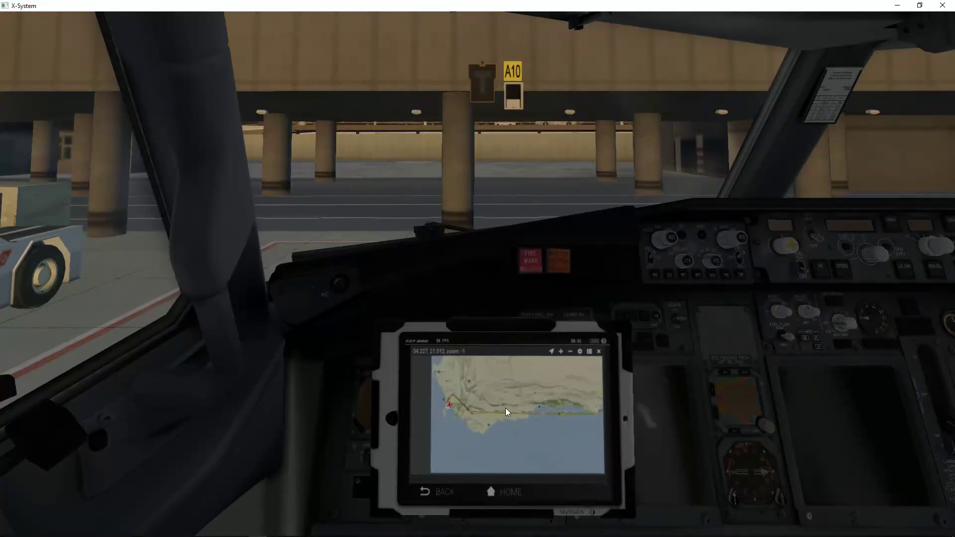
pyautogui.click(551, 351)
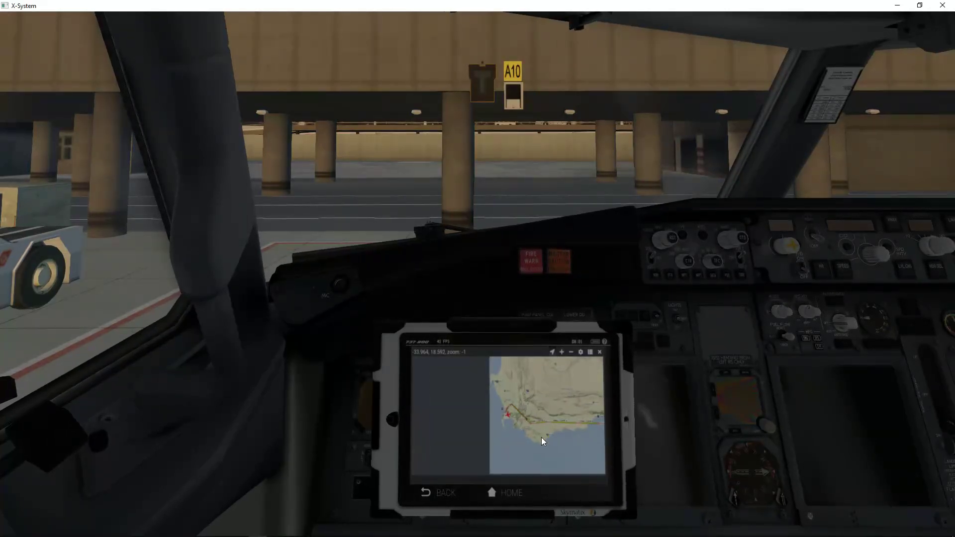